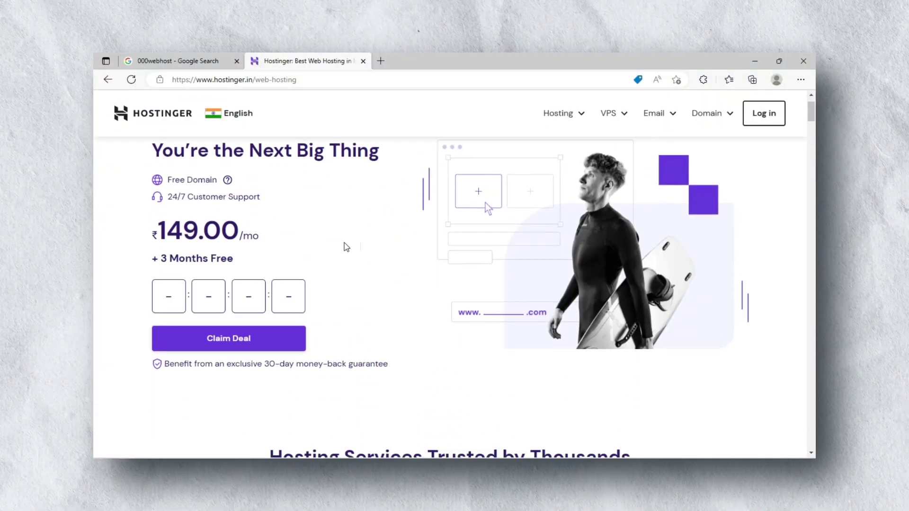
- Scroll through Hostinger's Single, Premium and Business plan cards to compare their prices
{"action": "scroll", "coordinate": [347, 246], "scroll_direction": "down", "scroll_amount": 5}
{"action": "scroll", "coordinate": [347, 247], "scroll_direction": "down", "scroll_amount": 2}
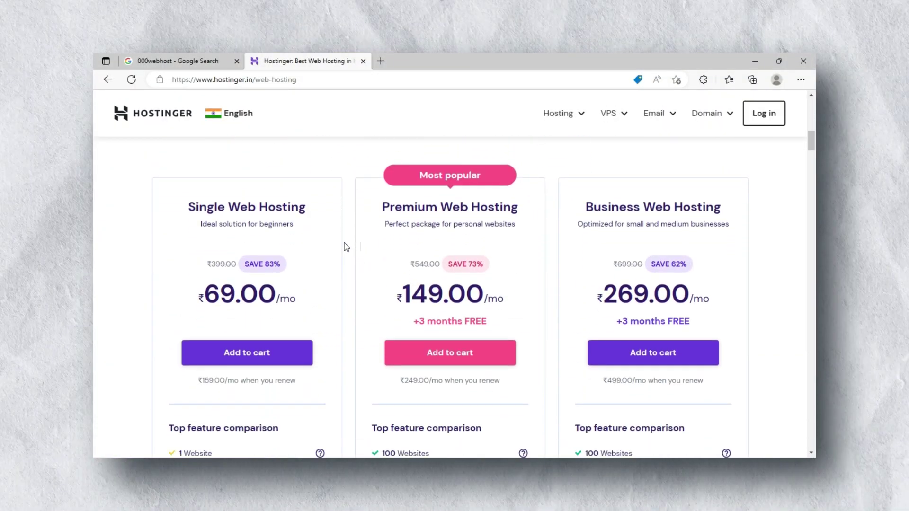
{"action": "scroll", "coordinate": [347, 247], "scroll_direction": "up", "scroll_amount": 1}
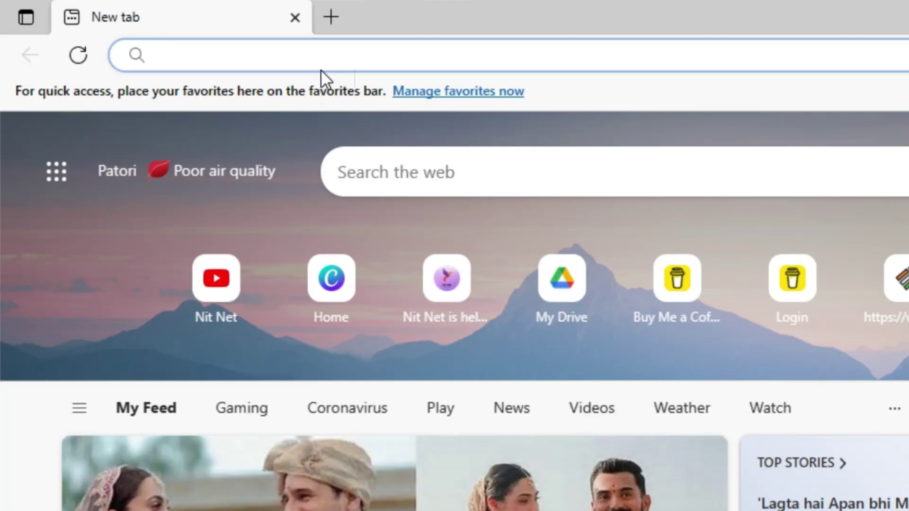
- Search the web for 000webhost and open the official 000webhost site
{"action": "type", "text": "000"}
{"action": "left_click", "coordinate": [322, 97]}
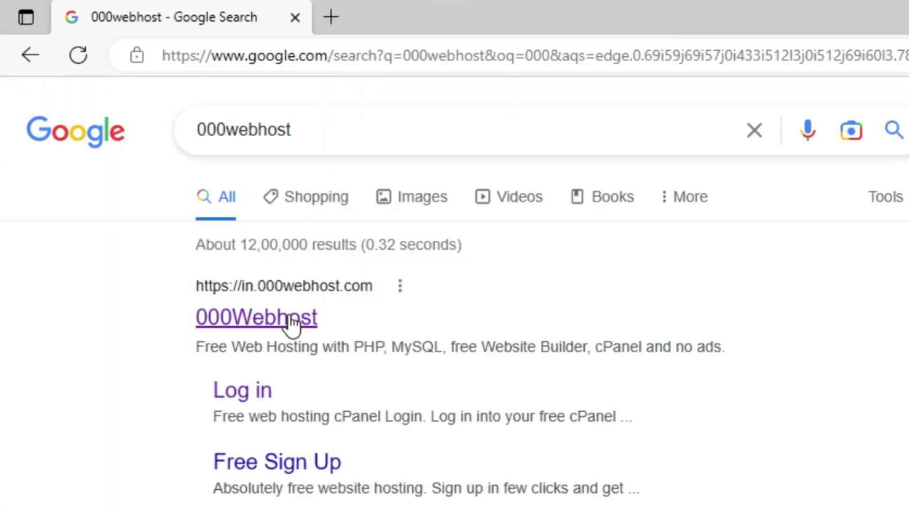
{"action": "left_click", "coordinate": [290, 290]}
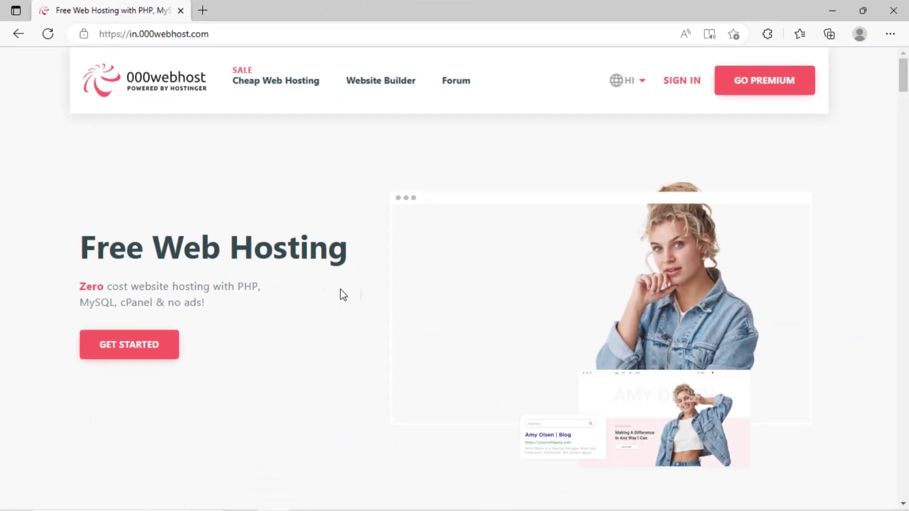
{"action": "scroll", "coordinate": [343, 294], "scroll_direction": "down", "scroll_amount": 10}
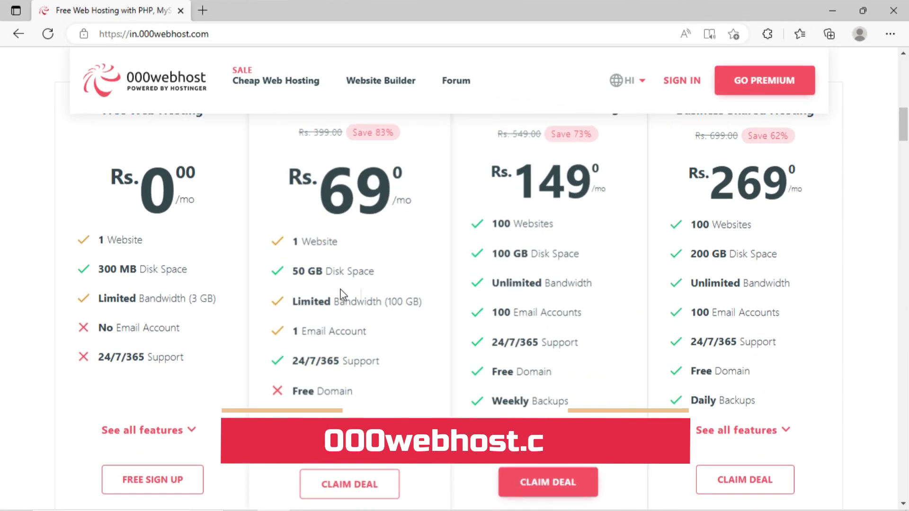
{"action": "scroll", "coordinate": [339, 289], "scroll_direction": "up", "scroll_amount": 2}
- Highlight and compare the Single Shared Hosting and Free Web Hosting plan names and free price
{"action": "left_click_drag", "start_coordinate": [316, 250], "coordinate": [416, 243]}
{"action": "left_click", "coordinate": [98, 246]}
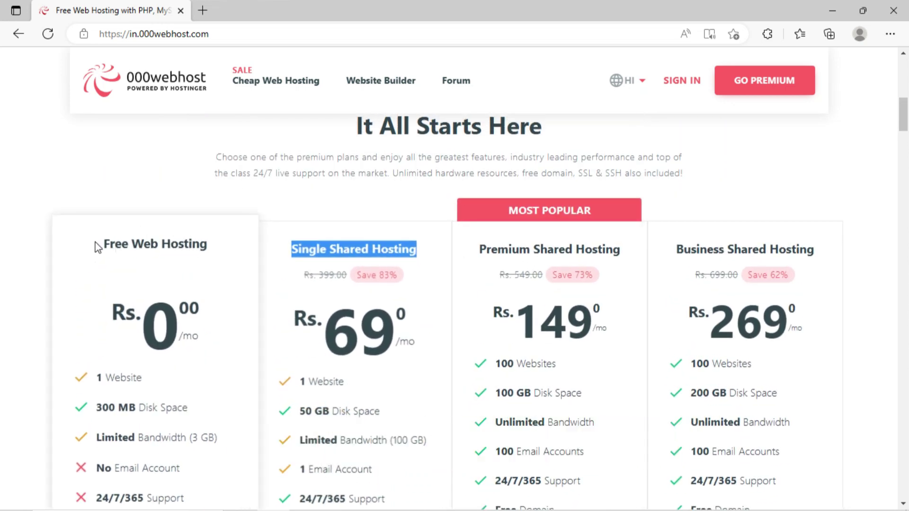
{"action": "left_click_drag", "start_coordinate": [129, 249], "coordinate": [207, 253]}
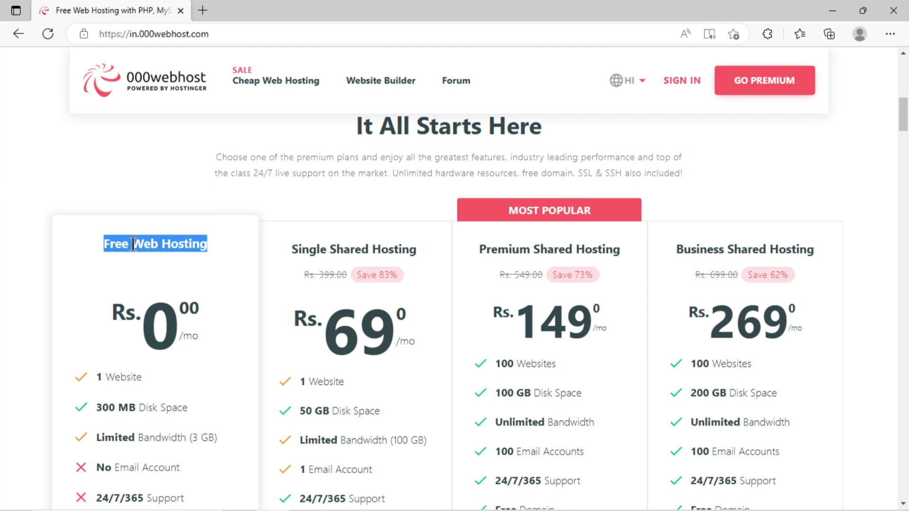
{"action": "left_click_drag", "start_coordinate": [105, 245], "coordinate": [229, 255]}
{"action": "left_click", "coordinate": [86, 327]}
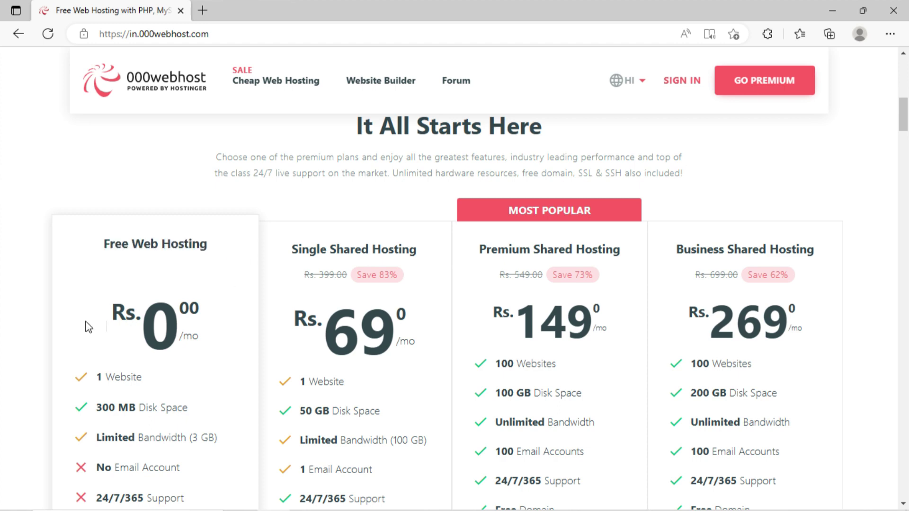
{"action": "left_click_drag", "start_coordinate": [113, 313], "coordinate": [215, 332]}
{"action": "left_click", "coordinate": [48, 305]}
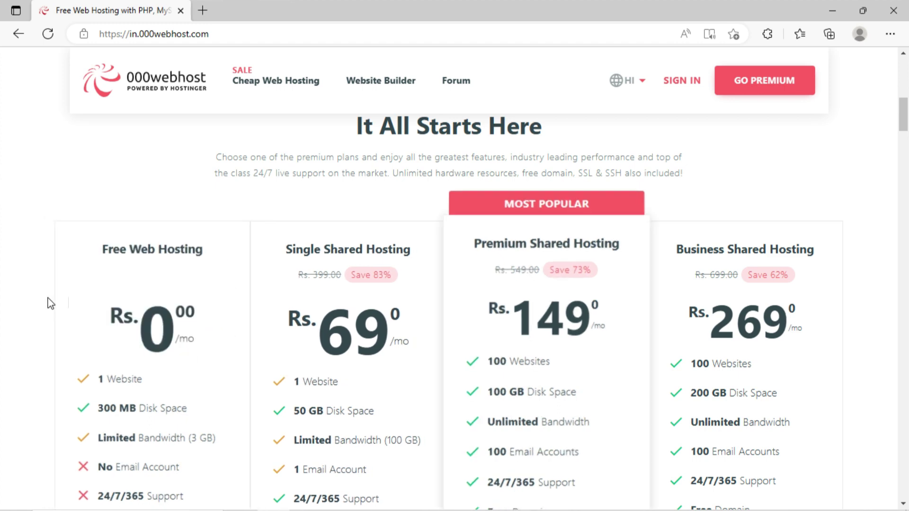
- Review the Rs. 0 free plan's details, including its 1 website limit, against the paid plans
{"action": "scroll", "coordinate": [50, 304], "scroll_direction": "down", "scroll_amount": 4}
{"action": "left_click_drag", "start_coordinate": [97, 172], "coordinate": [143, 170]}
{"action": "scroll", "coordinate": [40, 270], "scroll_direction": "up", "scroll_amount": 4}
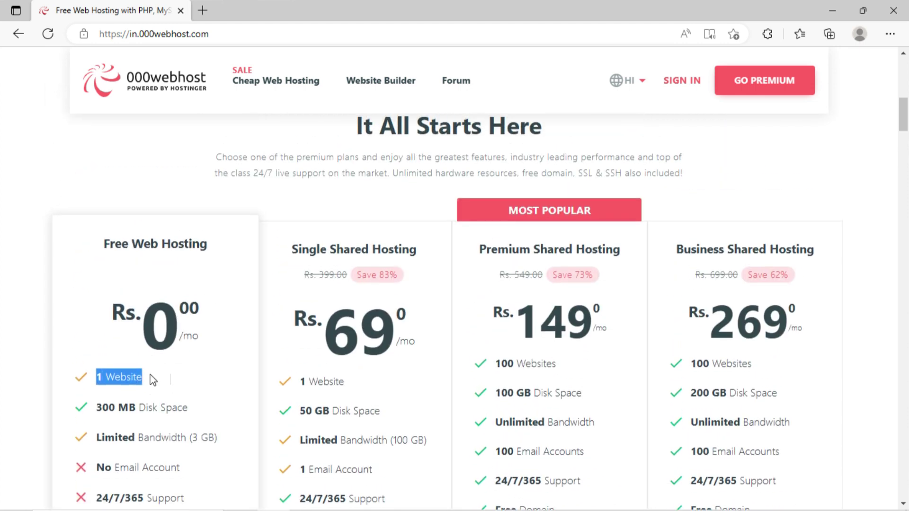
{"action": "left_click", "coordinate": [143, 382]}
{"action": "left_click_drag", "start_coordinate": [141, 384], "coordinate": [59, 377]}
{"action": "left_click", "coordinate": [59, 378]}
{"action": "scroll", "coordinate": [22, 377], "scroll_direction": "down", "scroll_amount": 3}
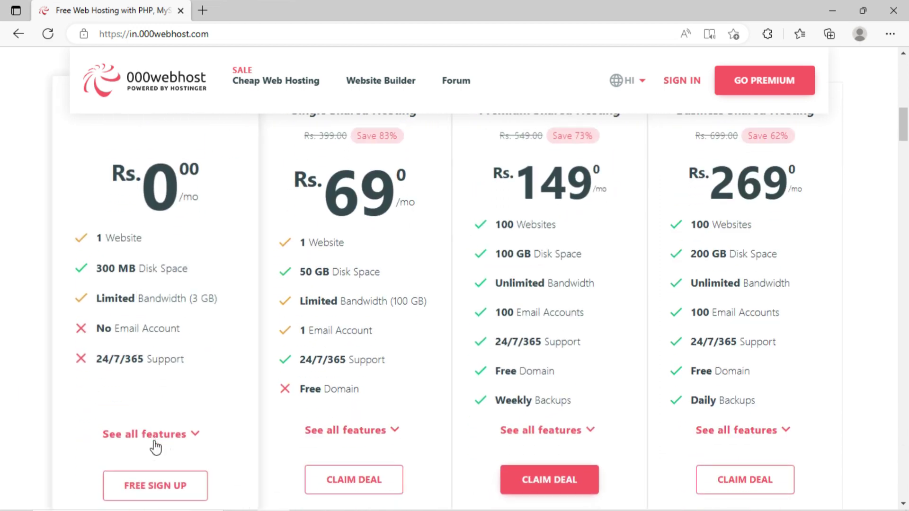
- Sign up for a free 000webhost account, entering the account password twice
{"action": "left_click", "coordinate": [159, 491]}
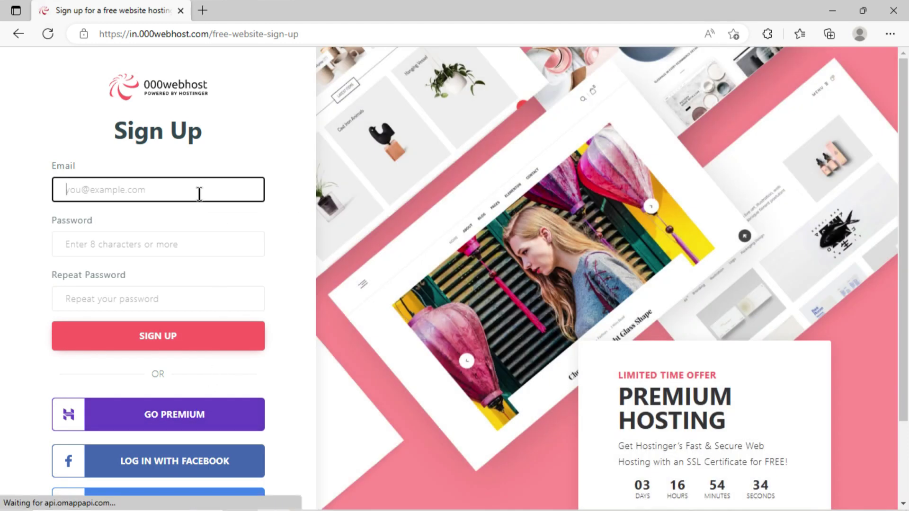
{"action": "left_click", "coordinate": [192, 240]}
{"action": "left_click", "coordinate": [194, 296]}
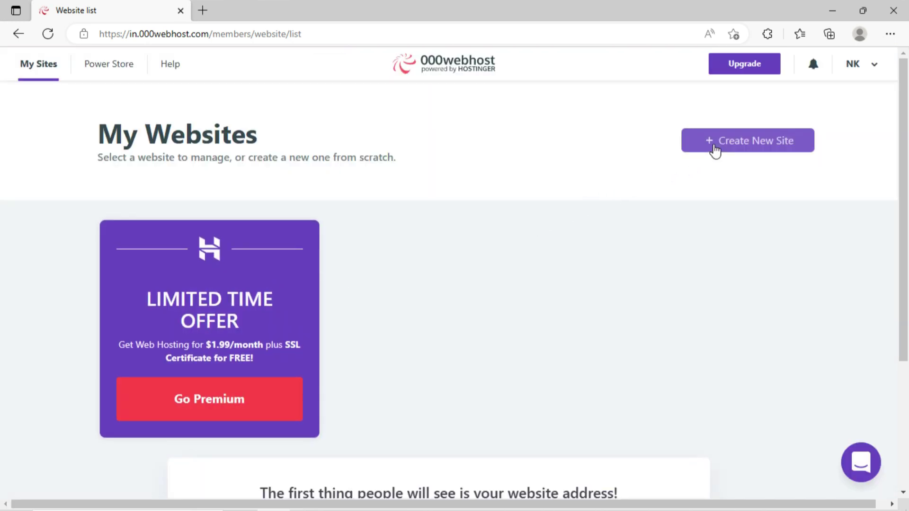
- Create a new website named nit-net1
{"action": "left_click", "coordinate": [713, 151]}
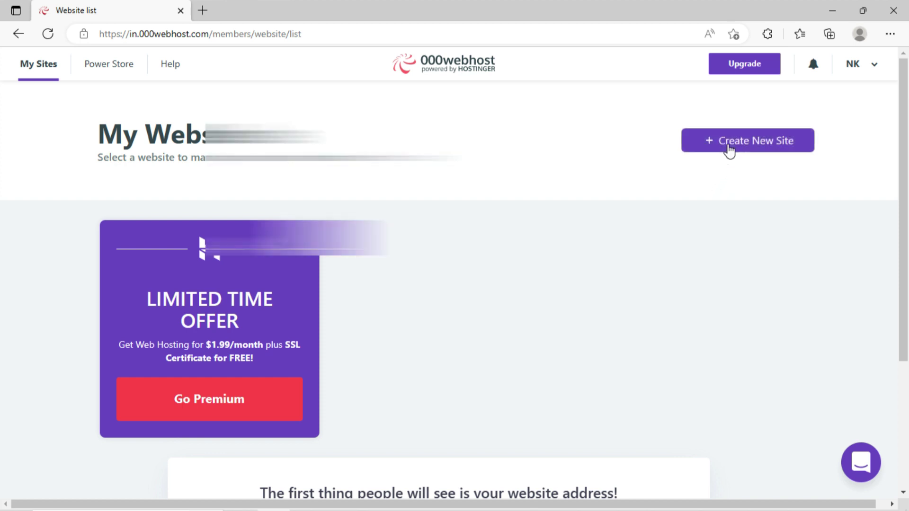
{"action": "left_click", "coordinate": [730, 148]}
{"action": "left_click", "coordinate": [393, 160]}
{"action": "type", "text": "nit-net1"}
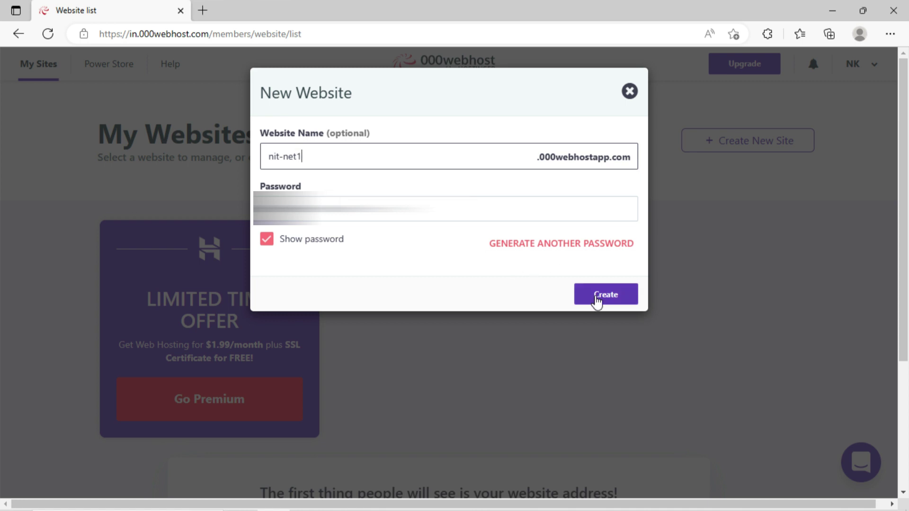
{"action": "left_click", "coordinate": [598, 297]}
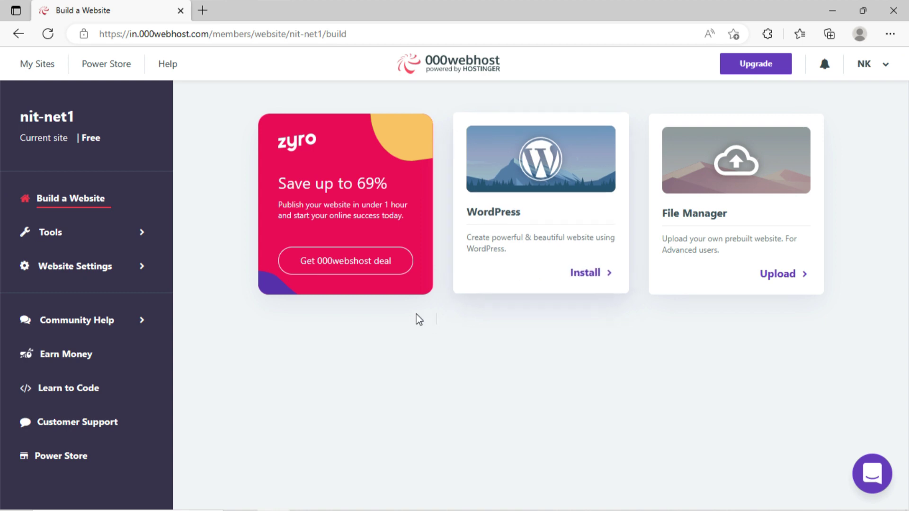
{"action": "left_click", "coordinate": [385, 273]}
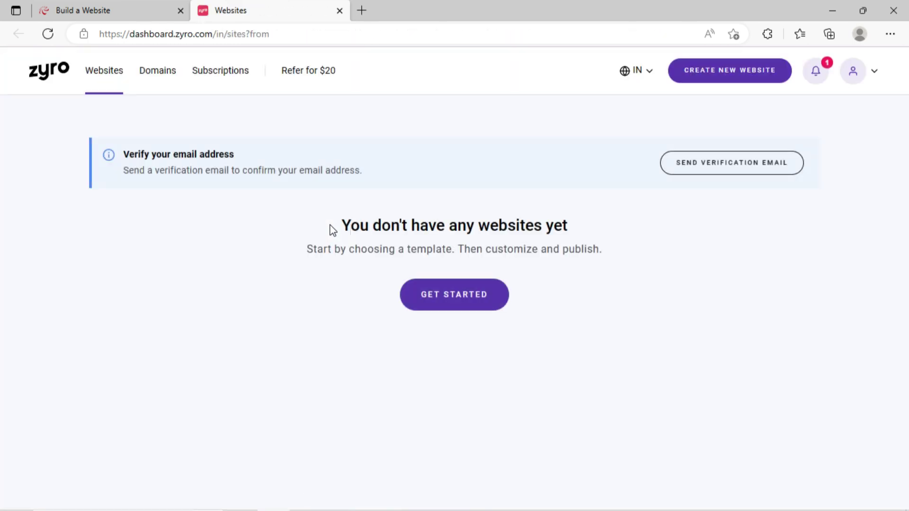
{"action": "left_click", "coordinate": [456, 305]}
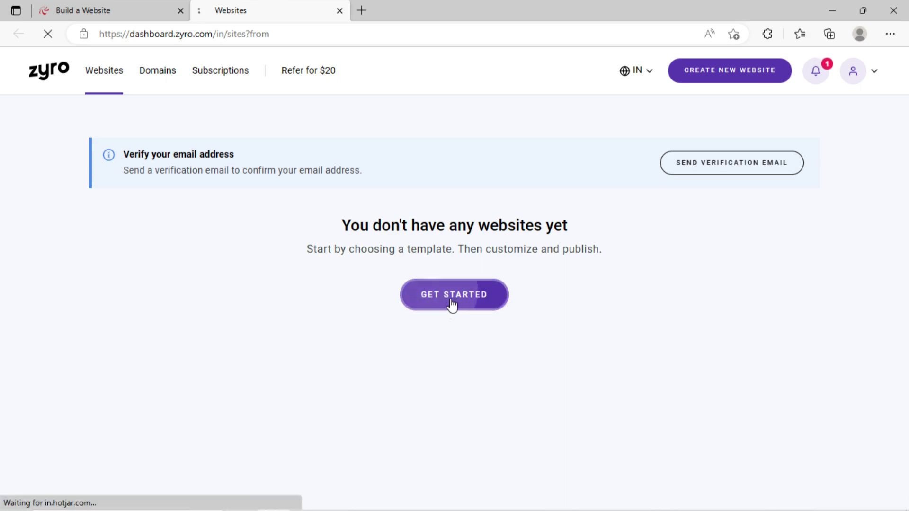
{"action": "scroll", "coordinate": [267, 303], "scroll_direction": "down", "scroll_amount": 5}
{"action": "scroll", "coordinate": [267, 304], "scroll_direction": "up", "scroll_amount": 4}
{"action": "scroll", "coordinate": [265, 301], "scroll_direction": "down", "scroll_amount": 20}
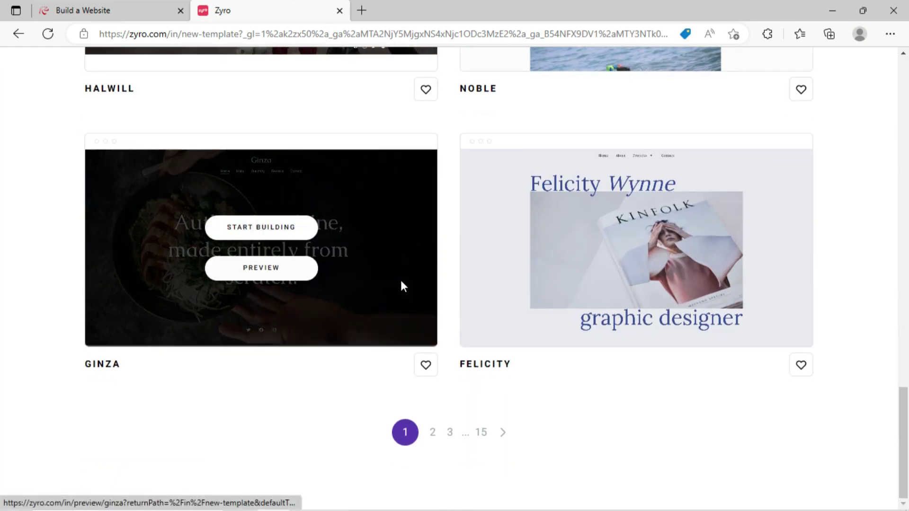
{"action": "scroll", "coordinate": [625, 163], "scroll_direction": "up", "scroll_amount": 10}
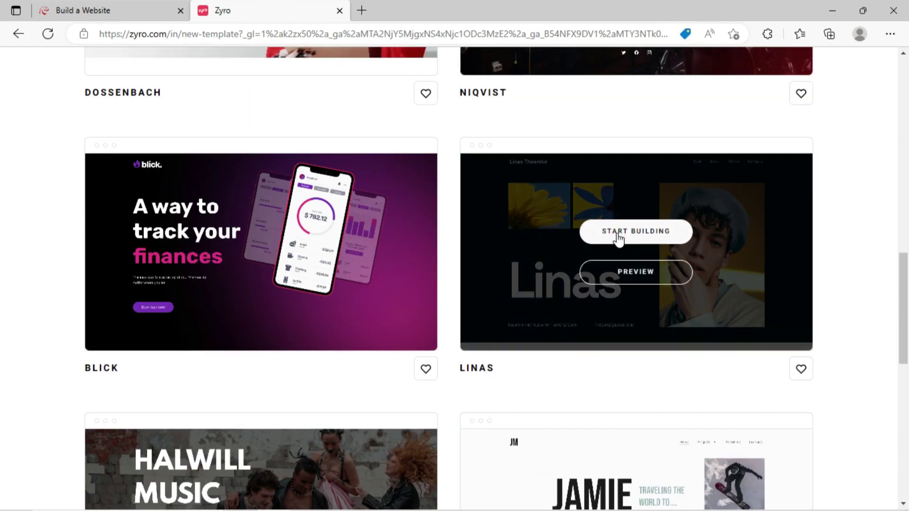
{"action": "scroll", "coordinate": [602, 204], "scroll_direction": "up", "scroll_amount": 15}
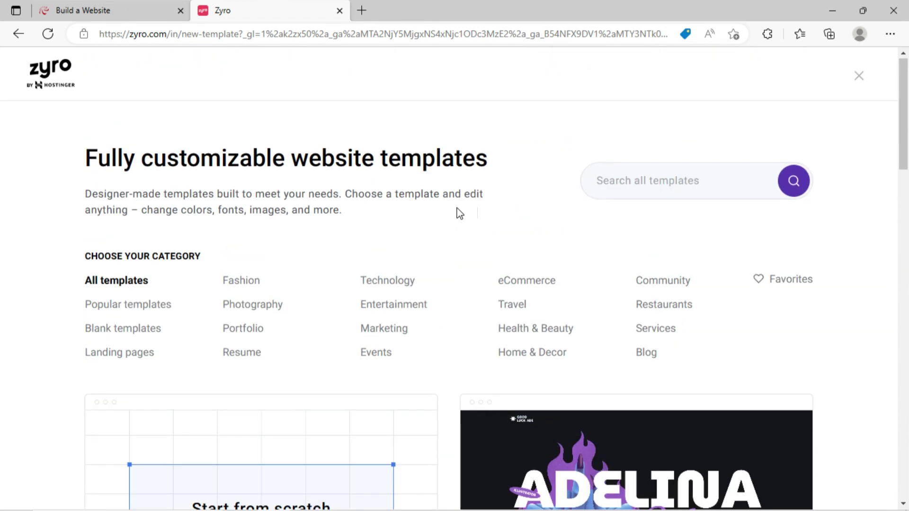
{"action": "left_click", "coordinate": [339, 10]}
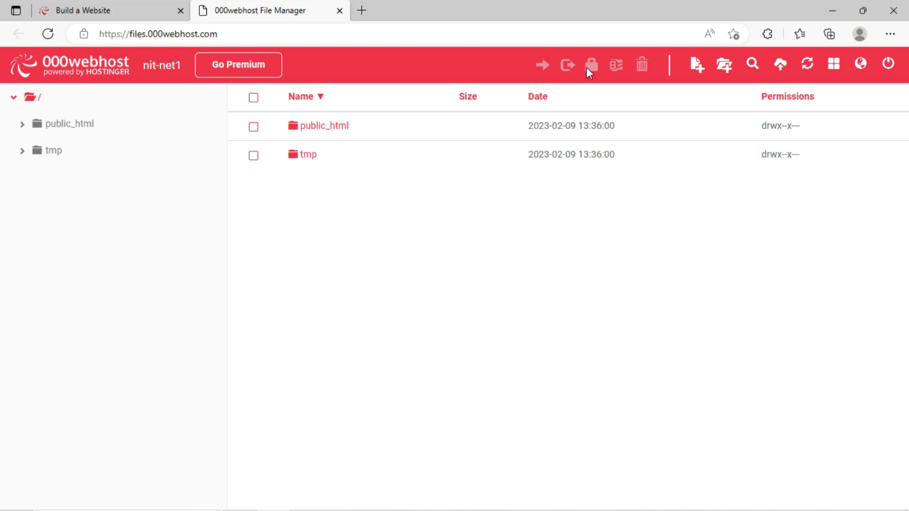
- Select and open the public_html folder in File Manager
{"action": "left_click", "coordinate": [341, 138]}
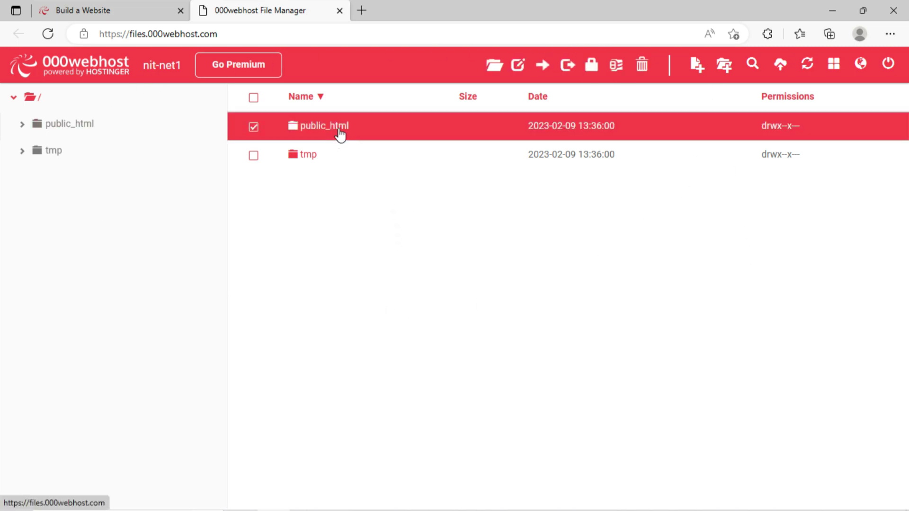
{"action": "double_click", "coordinate": [341, 135]}
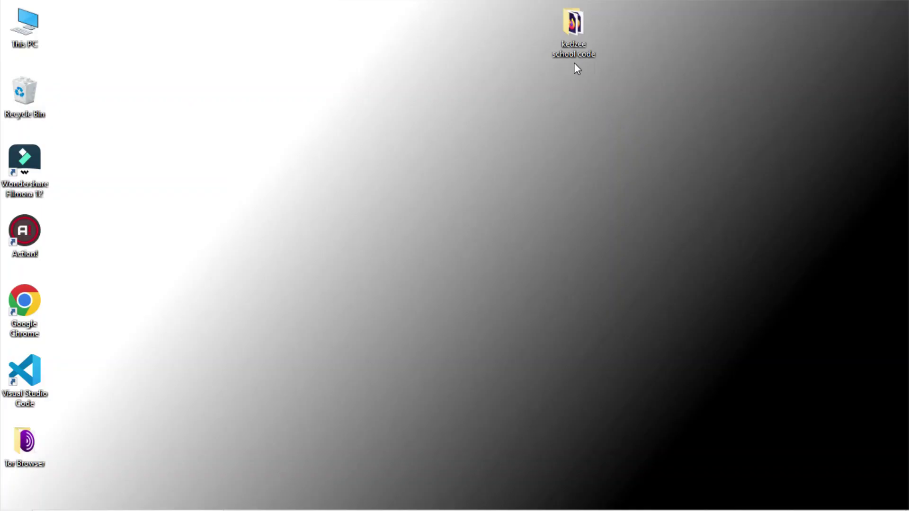
- Open the kedzee school code folder and look over its transport, index, fee, classes and admission files
{"action": "double_click", "coordinate": [561, 37]}
{"action": "left_click", "coordinate": [256, 381]}
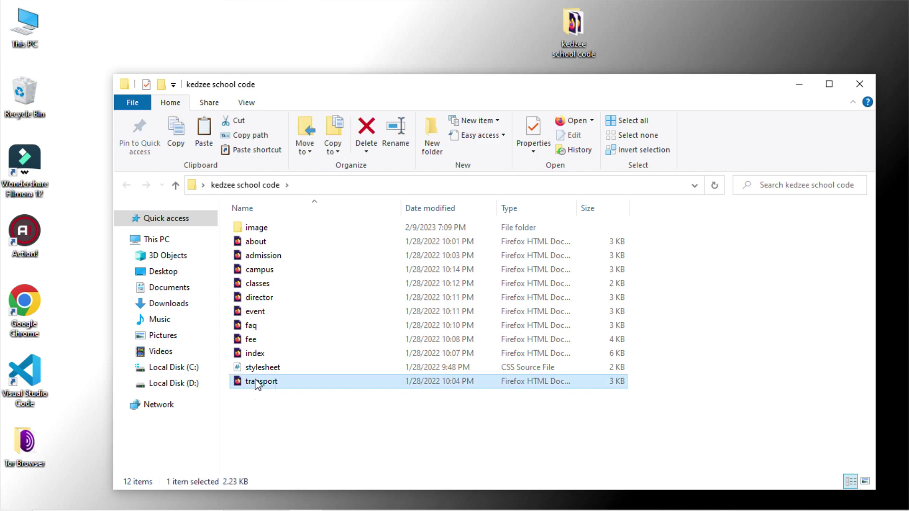
{"action": "left_click", "coordinate": [256, 354]}
{"action": "left_click", "coordinate": [258, 339]}
{"action": "left_click", "coordinate": [258, 312]}
{"action": "left_click", "coordinate": [268, 284]}
{"action": "left_click", "coordinate": [268, 256]}
{"action": "left_click", "coordinate": [269, 228]}
- Open the image subfolder, preview the bus picture, and close the preview
{"action": "double_click", "coordinate": [269, 230]}
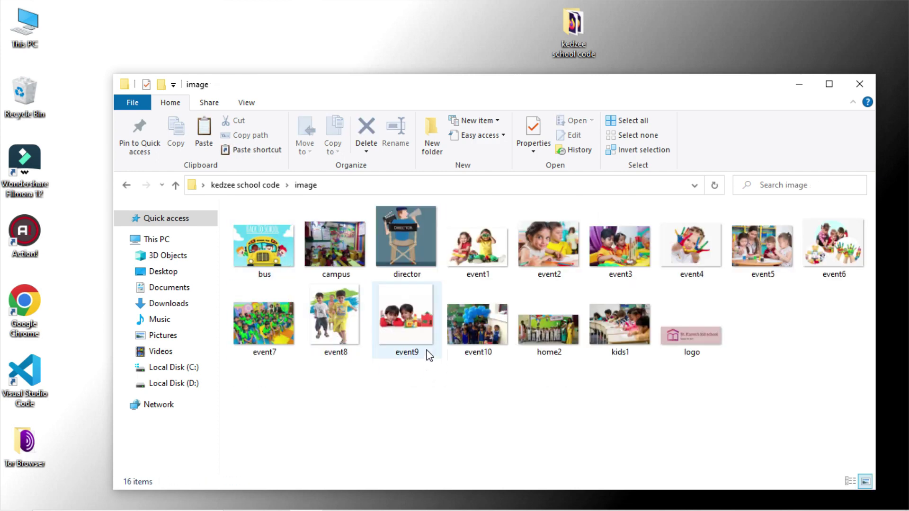
{"action": "left_click", "coordinate": [281, 254]}
{"action": "double_click", "coordinate": [284, 252]}
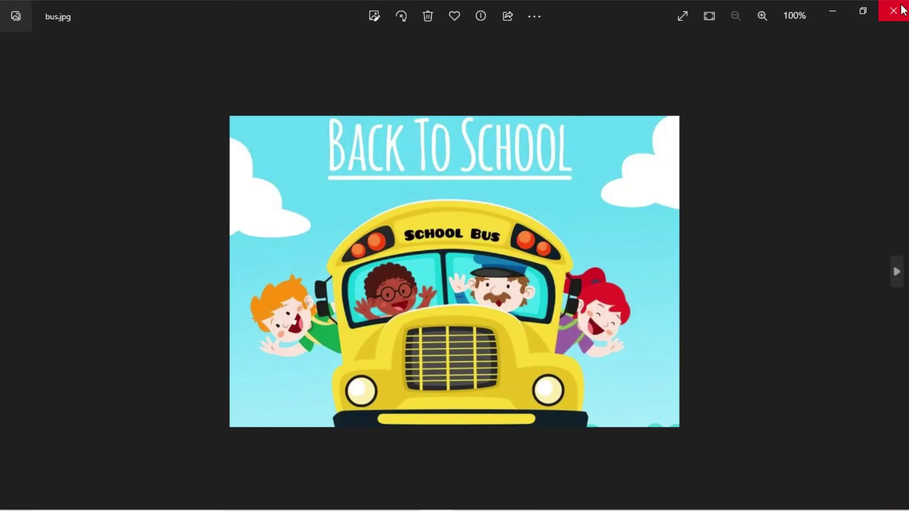
{"action": "left_click", "coordinate": [895, 8]}
- Preview index.html locally, browsing the About, Classes, Events and Home pages, then close Firefox
{"action": "left_click", "coordinate": [133, 184]}
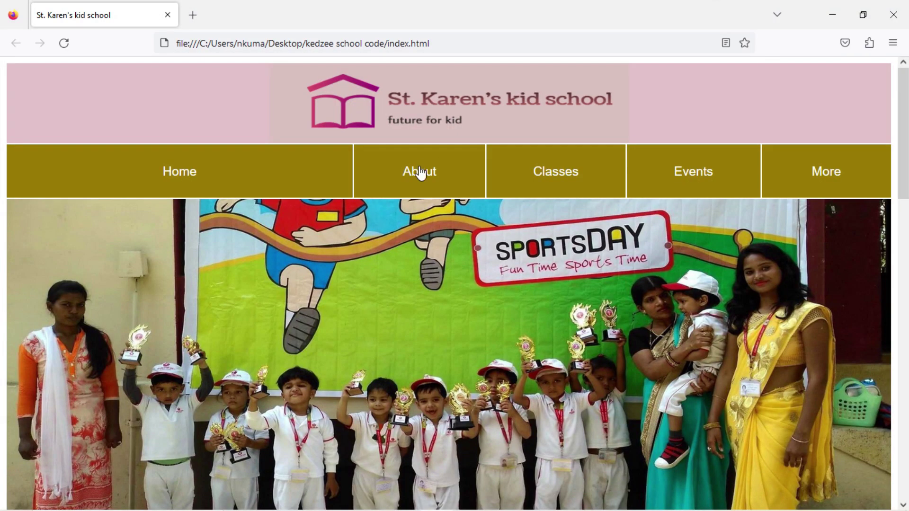
{"action": "left_click", "coordinate": [420, 173]}
{"action": "left_click", "coordinate": [560, 173]}
{"action": "left_click", "coordinate": [576, 195]}
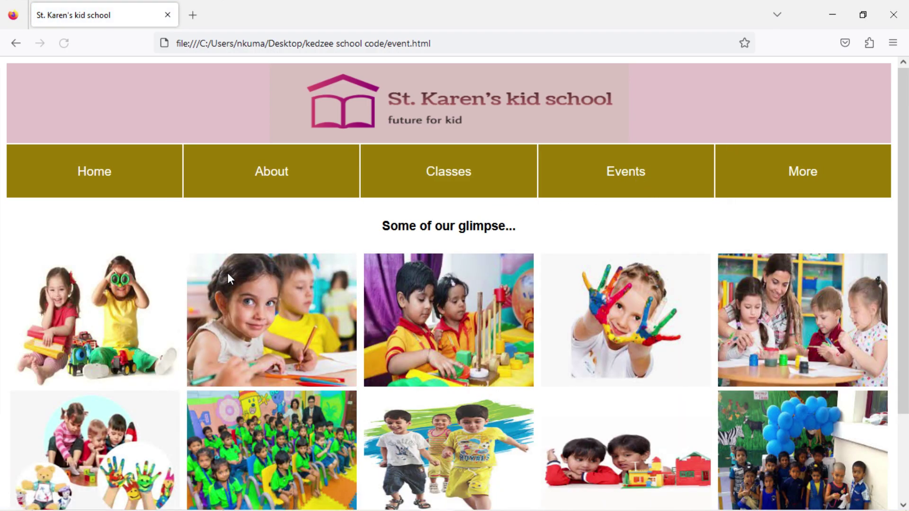
{"action": "scroll", "coordinate": [227, 273], "scroll_direction": "down", "scroll_amount": 3}
{"action": "scroll", "coordinate": [241, 271], "scroll_direction": "up", "scroll_amount": 3}
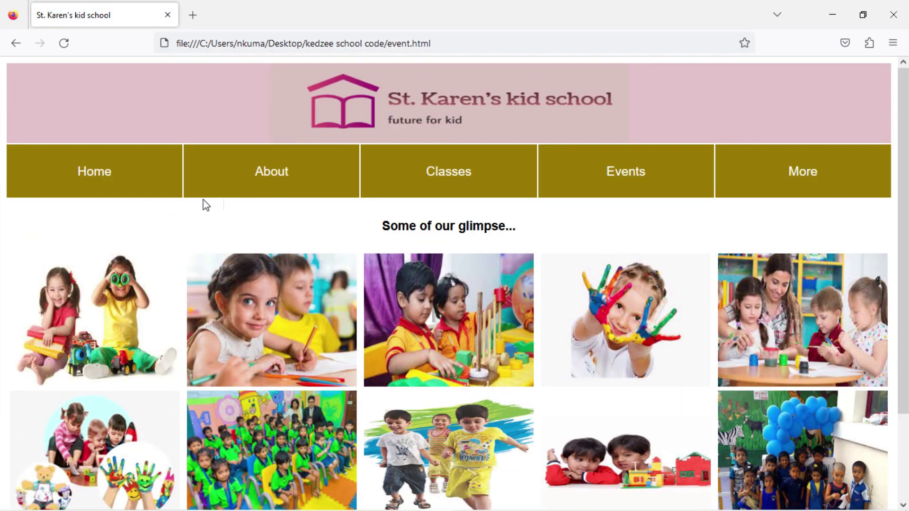
{"action": "left_click", "coordinate": [112, 177]}
{"action": "scroll", "coordinate": [460, 273], "scroll_direction": "down", "scroll_amount": 15}
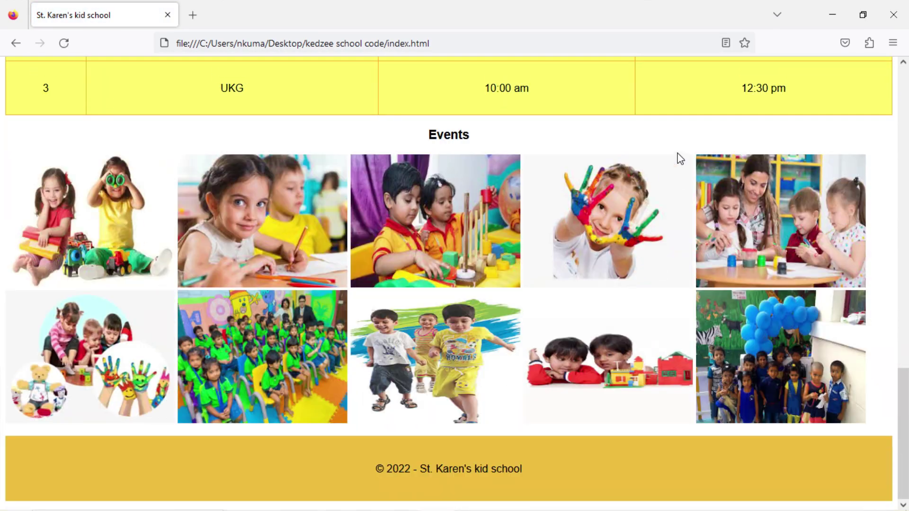
{"action": "left_click", "coordinate": [893, 15]}
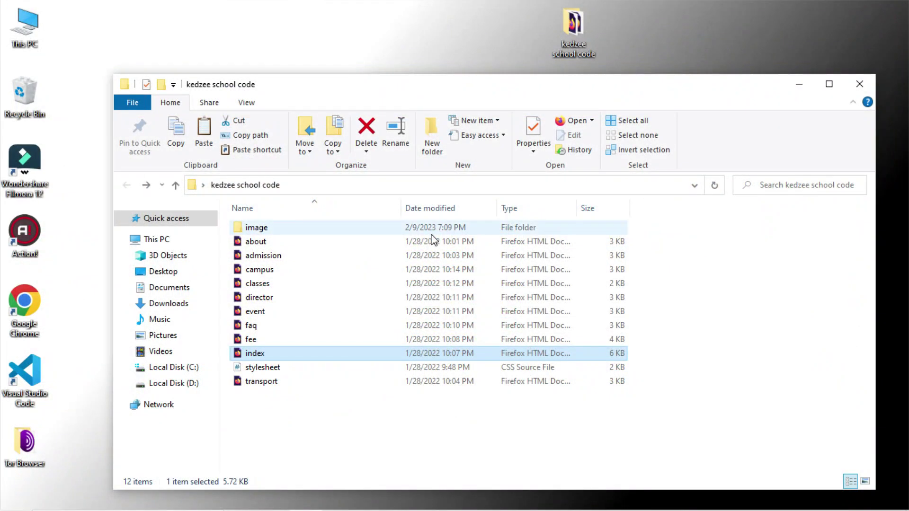
- Create a new folder named image in public_html on 000webhost and open it
{"action": "left_click", "coordinate": [801, 86]}
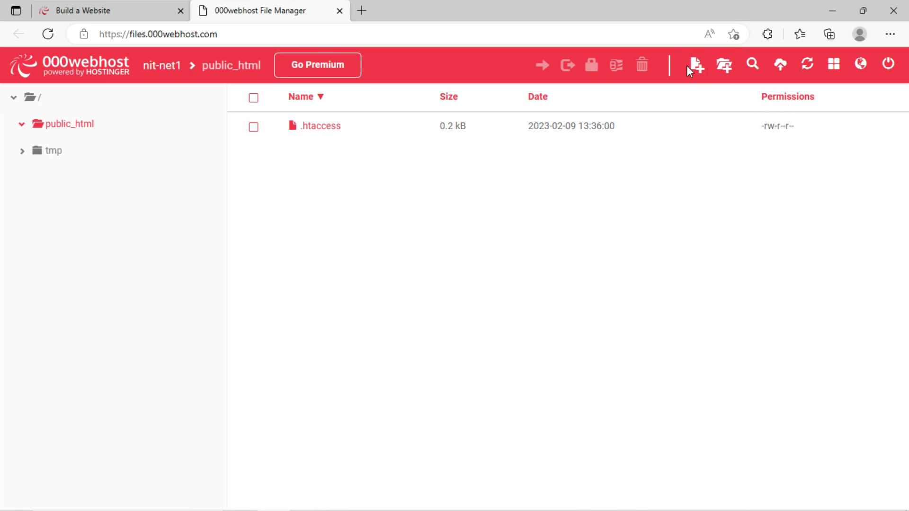
{"action": "left_click", "coordinate": [721, 67]}
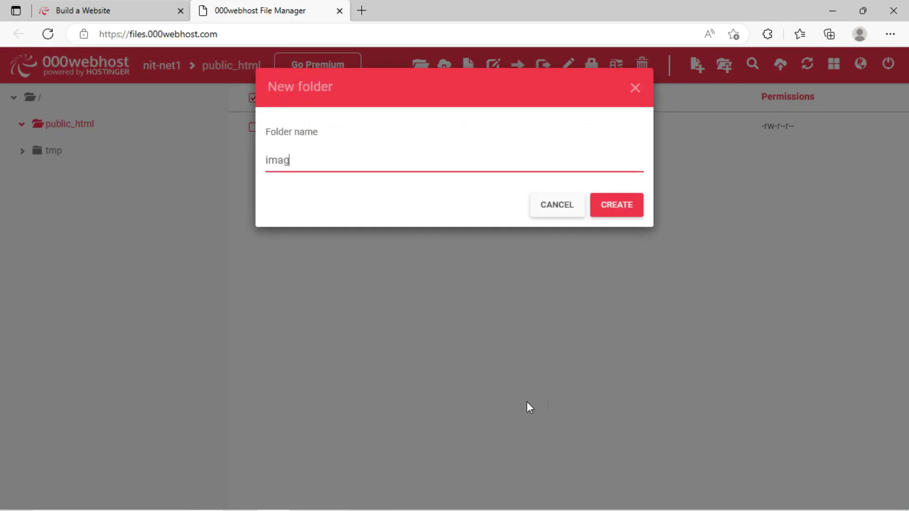
{"action": "left_click", "coordinate": [629, 209]}
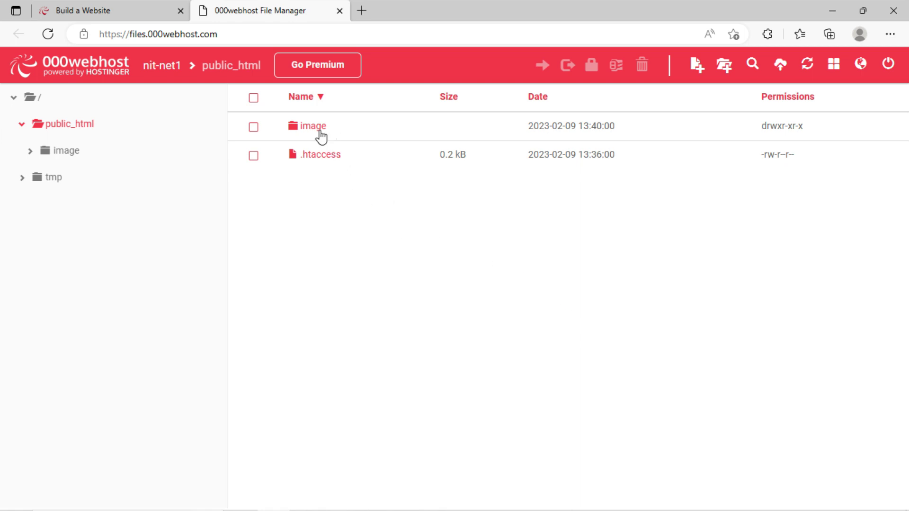
{"action": "left_click", "coordinate": [321, 136]}
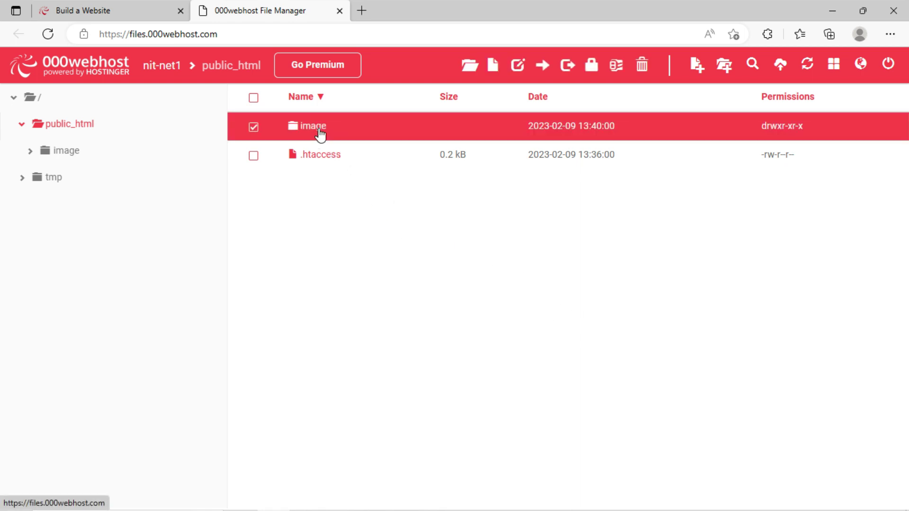
{"action": "double_click", "coordinate": [320, 136]}
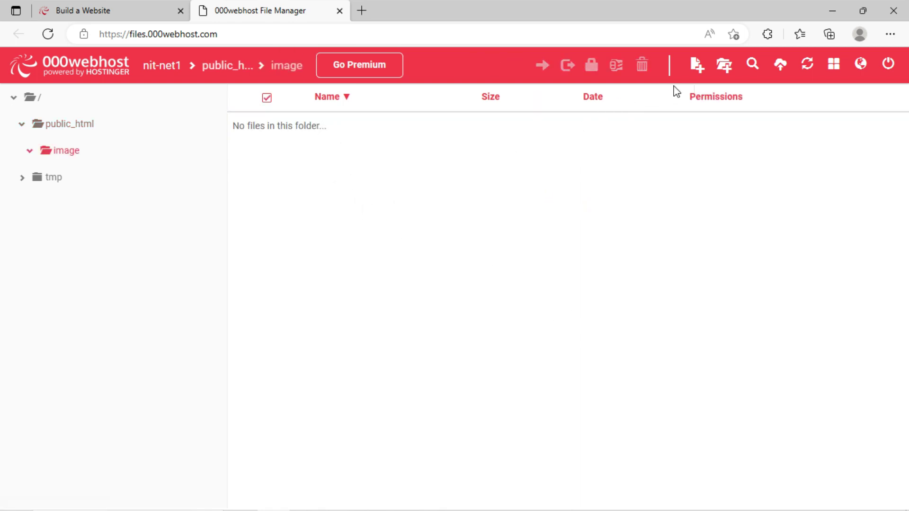
- Upload every picture from the local kedzee school code image folder into the host's image folder
{"action": "left_click", "coordinate": [781, 66]}
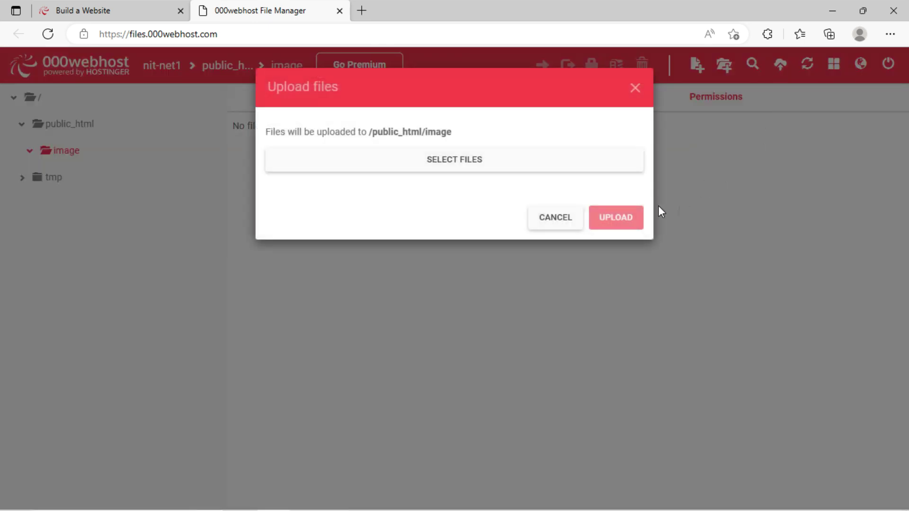
{"action": "left_click", "coordinate": [514, 166]}
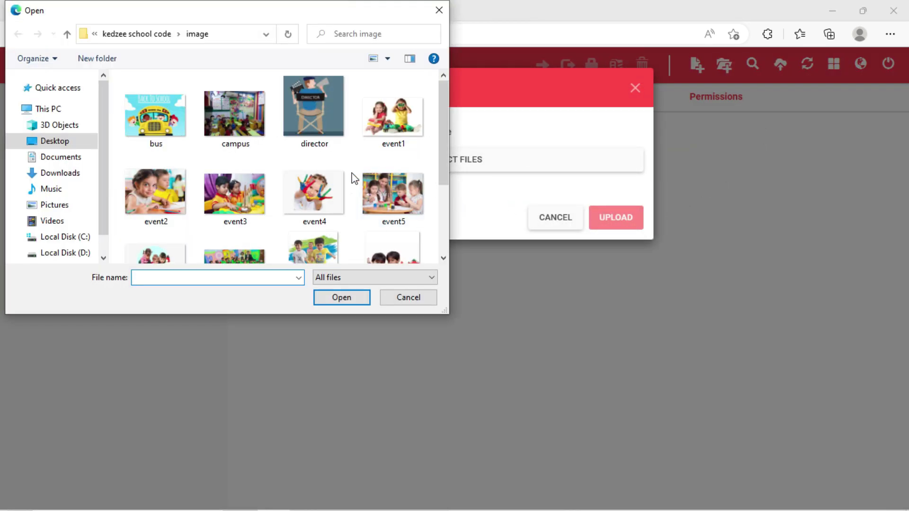
{"action": "left_click", "coordinate": [161, 34]}
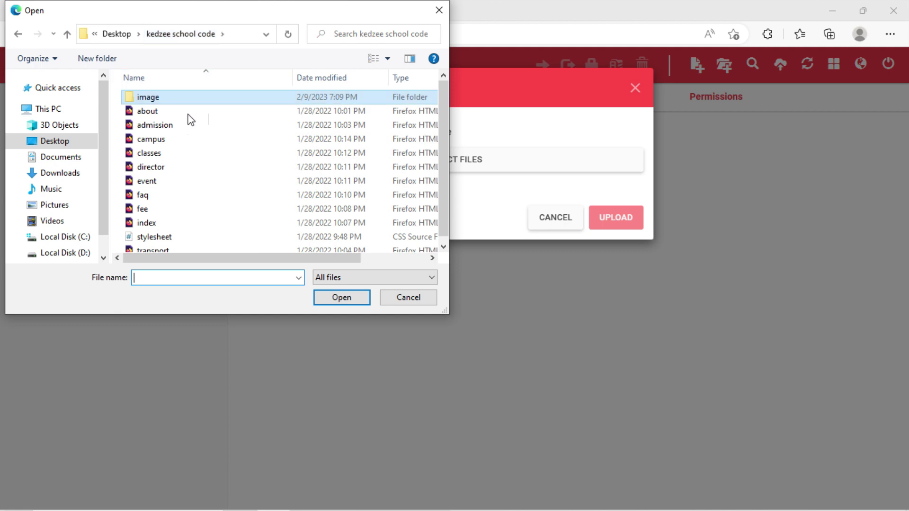
{"action": "double_click", "coordinate": [166, 96]}
{"action": "left_click", "coordinate": [260, 185]}
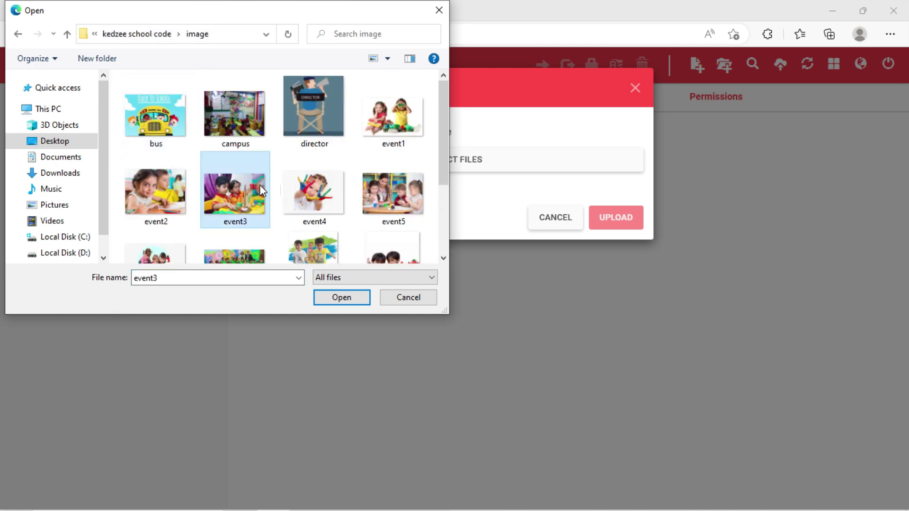
{"action": "key", "text": "ctrl+a"}
{"action": "left_click", "coordinate": [341, 297]}
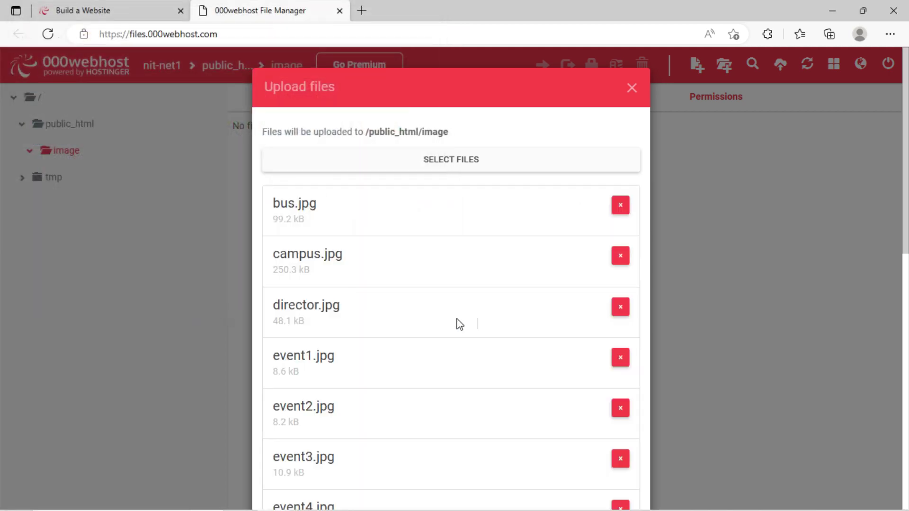
{"action": "scroll", "coordinate": [523, 334], "scroll_direction": "down", "scroll_amount": 10}
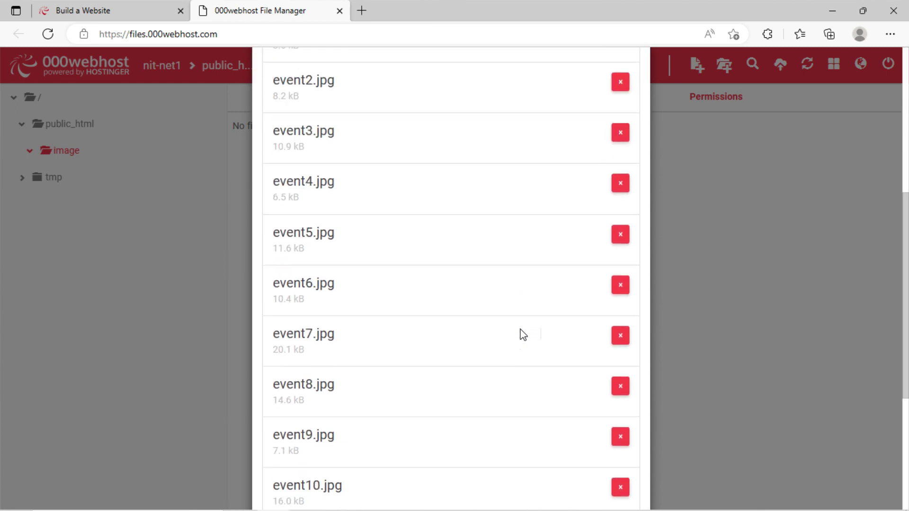
{"action": "left_click", "coordinate": [608, 468]}
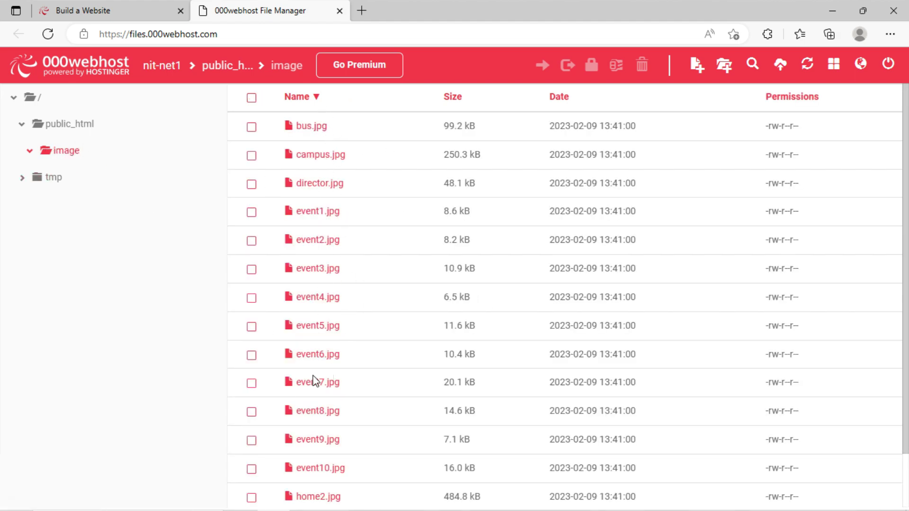
- Upload all kedzee school code files except the image folder into public_html
{"action": "left_click", "coordinate": [90, 144]}
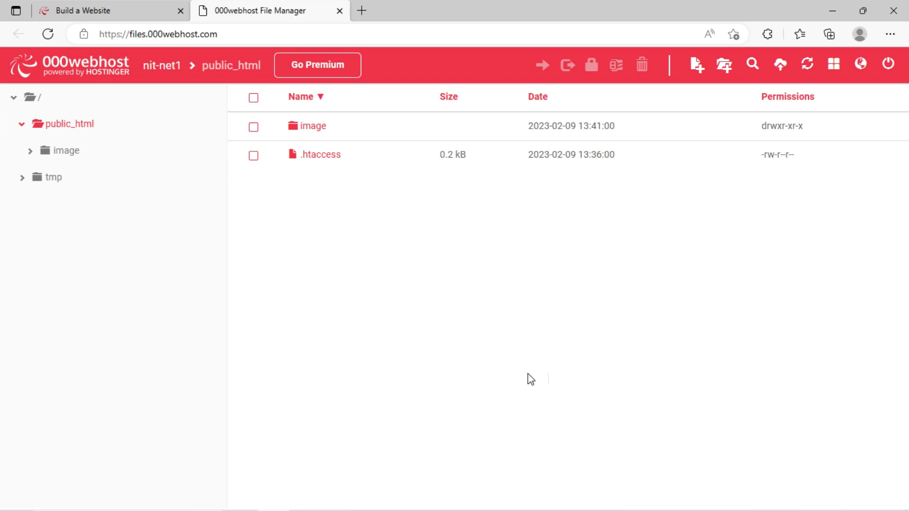
{"action": "left_click", "coordinate": [781, 64]}
{"action": "left_click", "coordinate": [598, 160]}
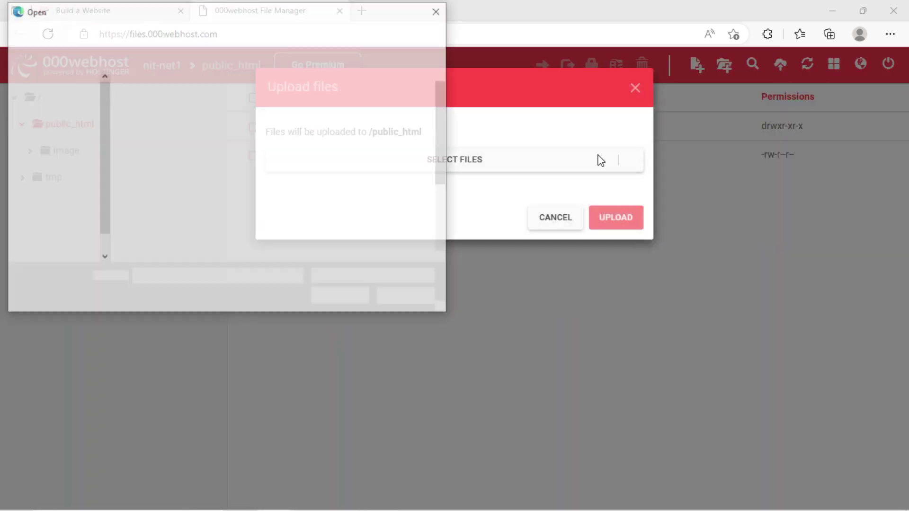
{"action": "left_click", "coordinate": [67, 34]}
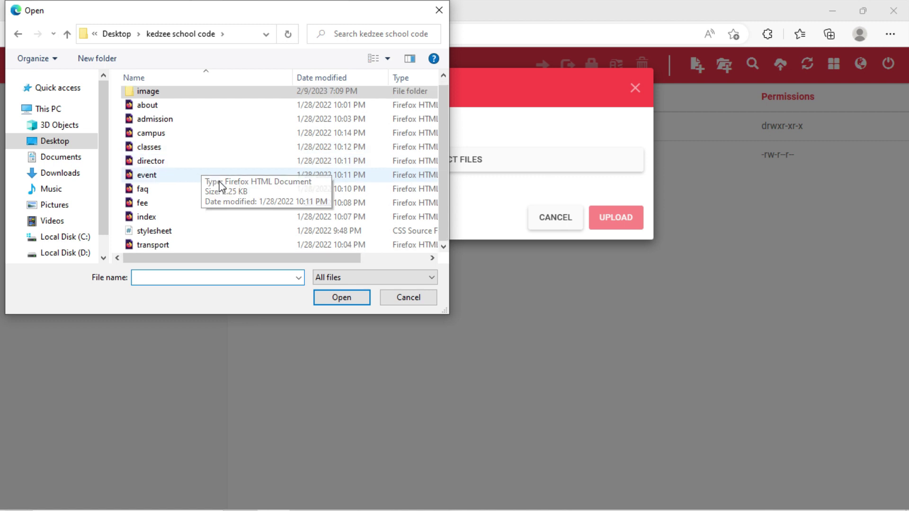
{"action": "left_click", "coordinate": [208, 180]}
{"action": "key", "text": "ctrl+a"}
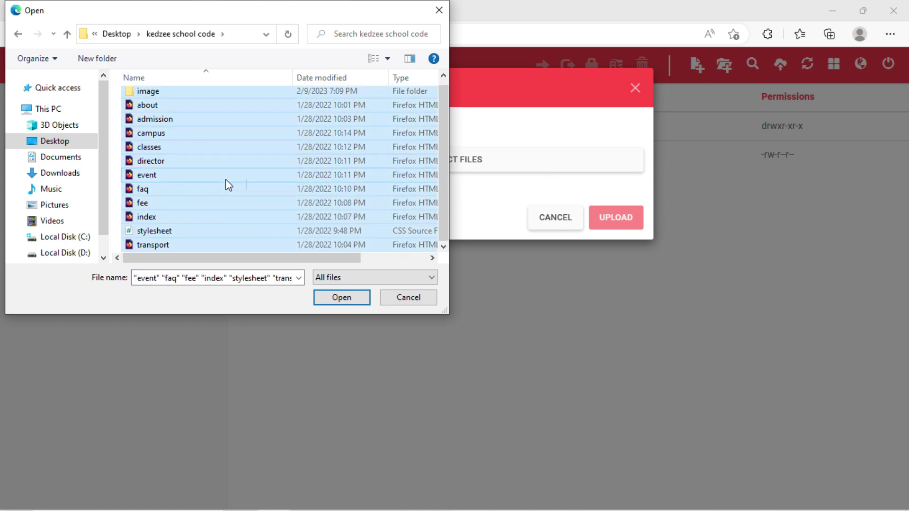
{"action": "scroll", "coordinate": [226, 118], "scroll_direction": "up", "scroll_amount": 1}
{"action": "left_click", "coordinate": [223, 97], "text": "ctrl"}
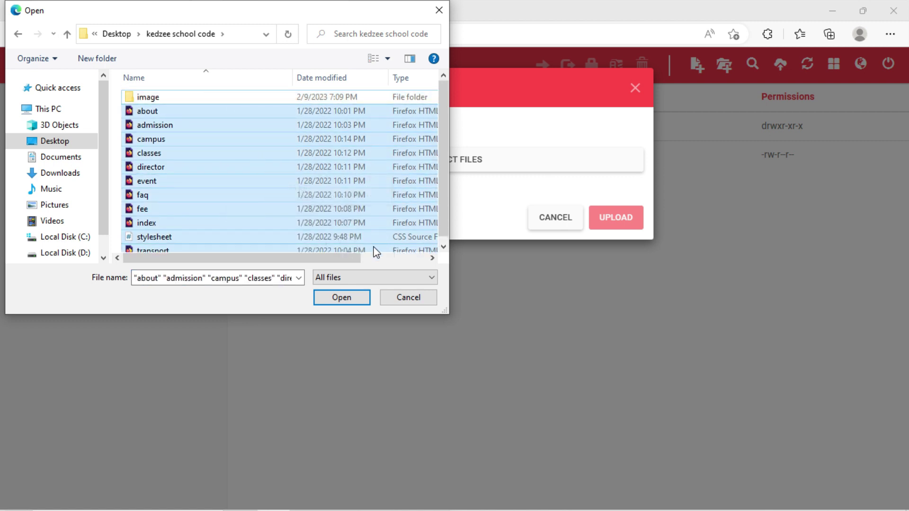
{"action": "scroll", "coordinate": [229, 131], "scroll_direction": "down", "scroll_amount": 1}
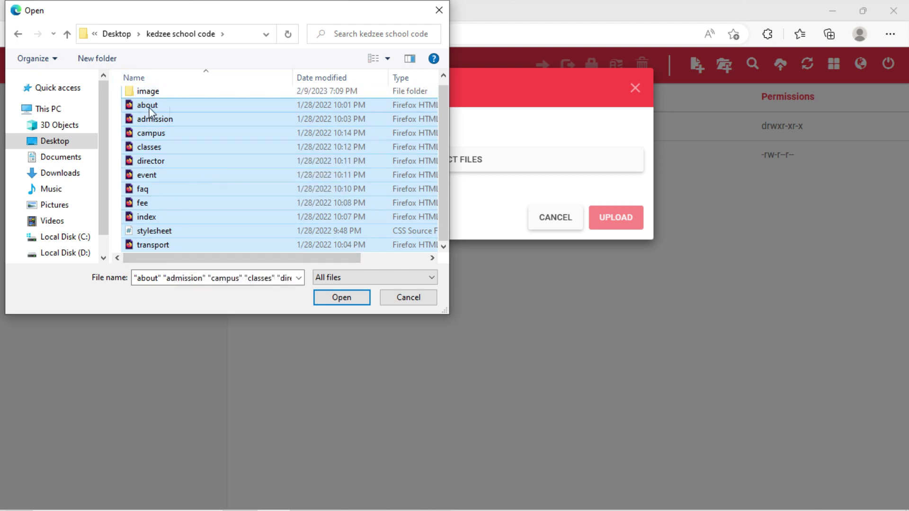
{"action": "left_click", "coordinate": [350, 301]}
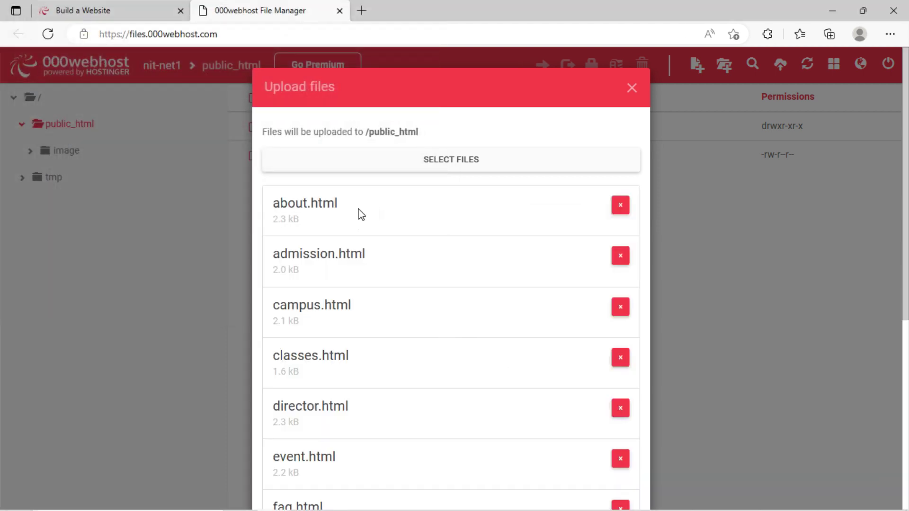
{"action": "scroll", "coordinate": [521, 421], "scroll_direction": "down", "scroll_amount": 5}
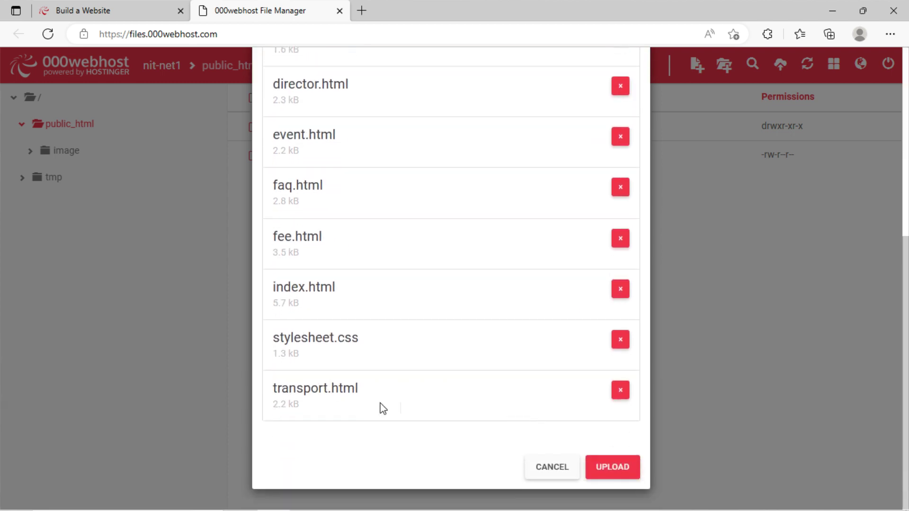
{"action": "left_click", "coordinate": [611, 468]}
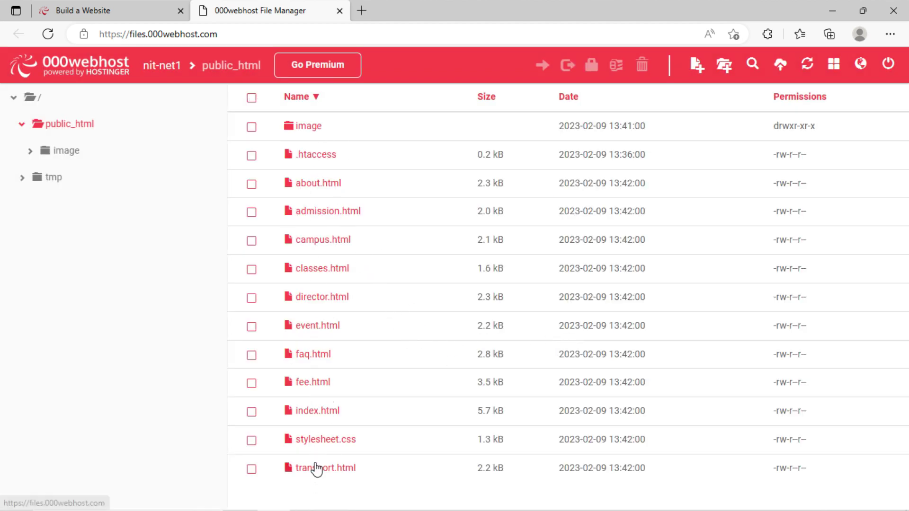
- Open nit-net1.000webhostapp.com from My Websites and scroll through its home page and Events gallery
{"action": "key", "text": "ctrl+shift+Tab"}
{"action": "left_click", "coordinate": [885, 65]}
{"action": "left_click", "coordinate": [821, 188]}
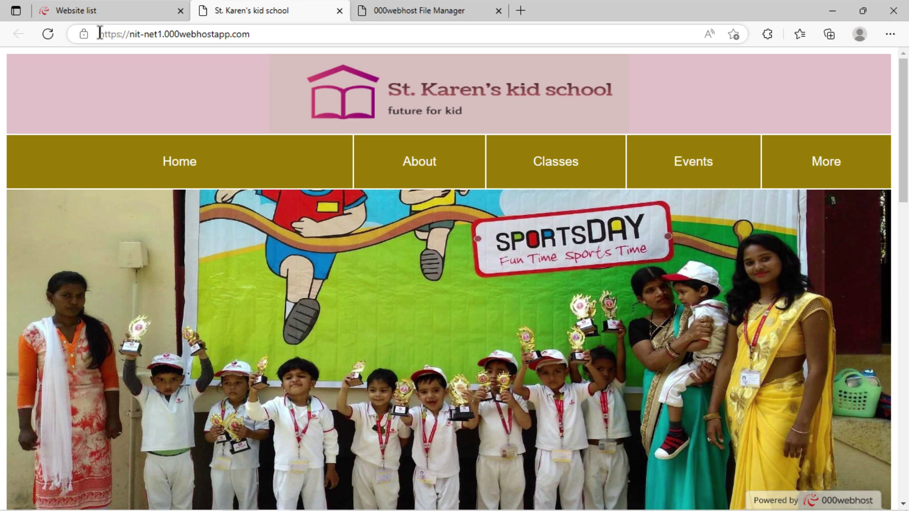
{"action": "left_click_drag", "start_coordinate": [100, 33], "coordinate": [256, 33]}
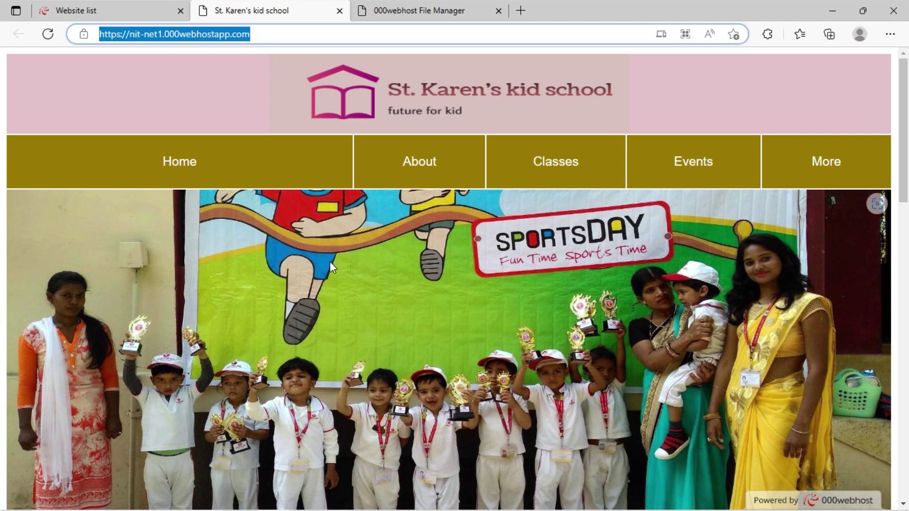
{"action": "left_click", "coordinate": [329, 262]}
{"action": "scroll", "coordinate": [330, 256], "scroll_direction": "down", "scroll_amount": 15}
{"action": "scroll", "coordinate": [331, 259], "scroll_direction": "down", "scroll_amount": 3}
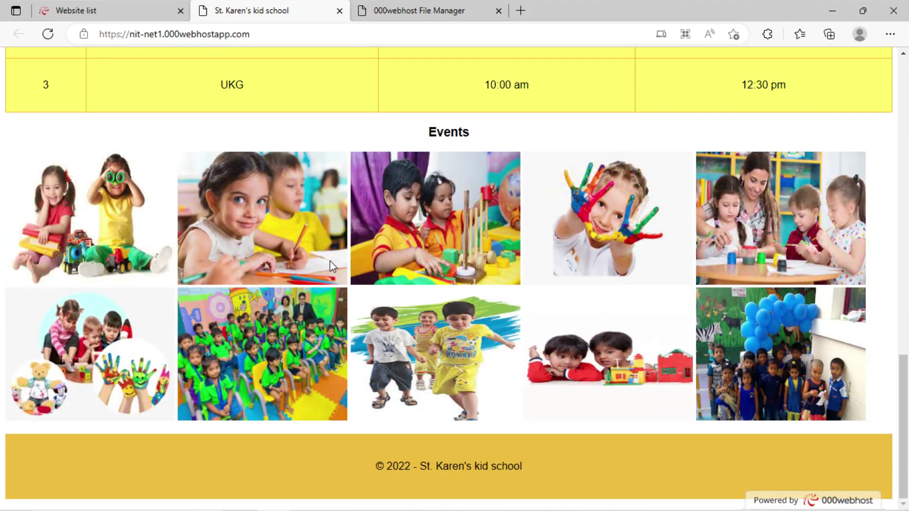
{"action": "scroll", "coordinate": [332, 260], "scroll_direction": "up", "scroll_amount": 18}
{"action": "scroll", "coordinate": [329, 260], "scroll_direction": "up", "scroll_amount": 1}
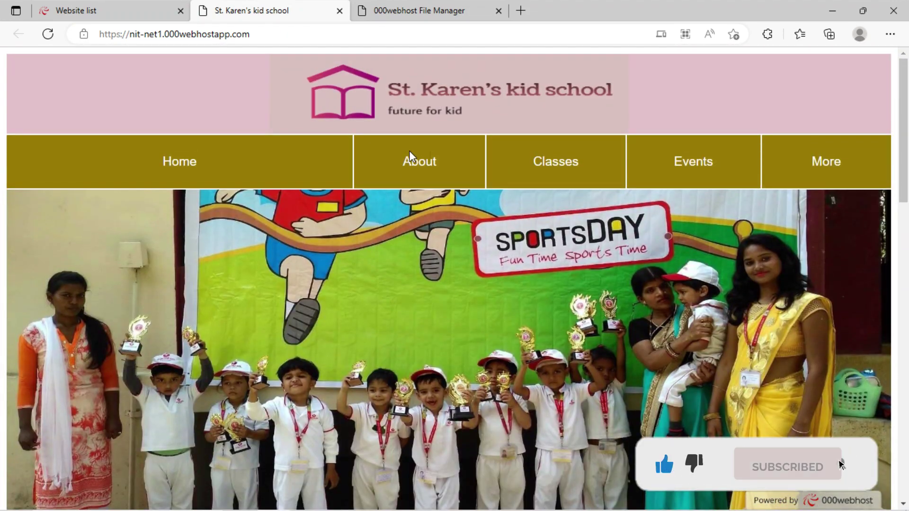
{"action": "left_click", "coordinate": [545, 169]}
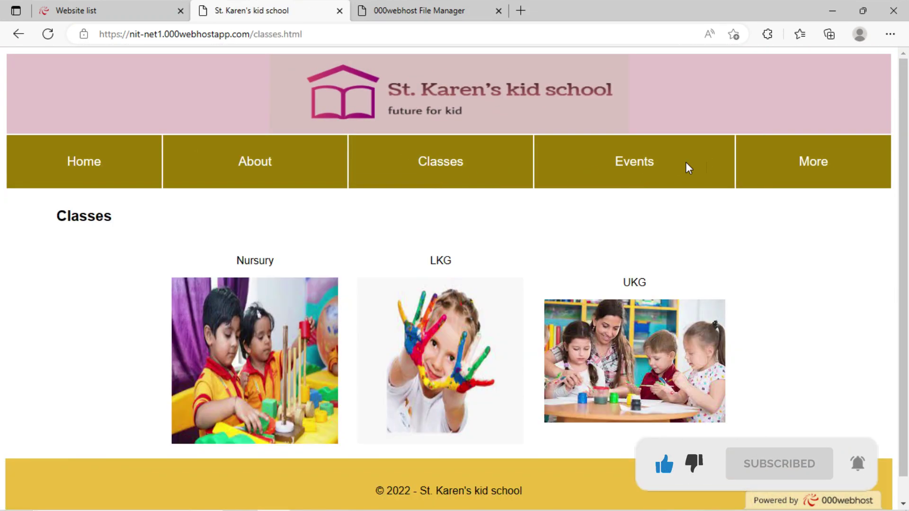
{"action": "left_click", "coordinate": [646, 172]}
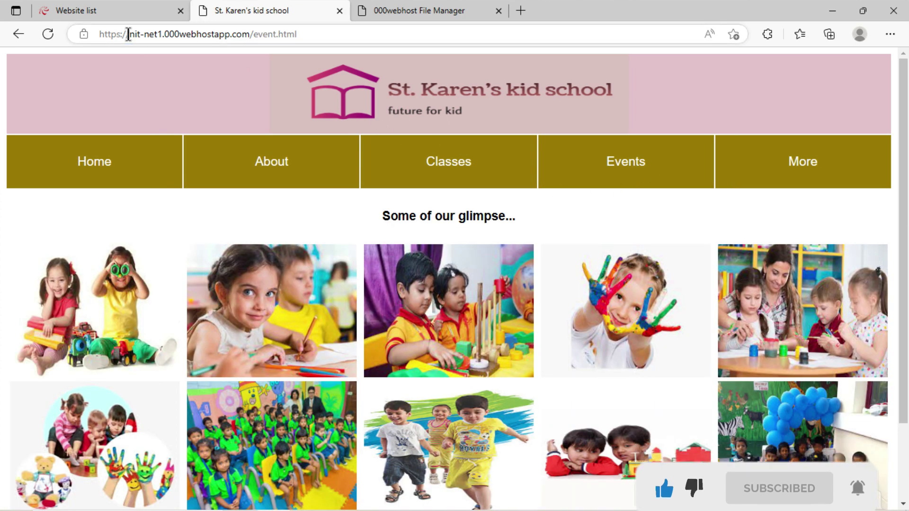
{"action": "left_click", "coordinate": [114, 38]}
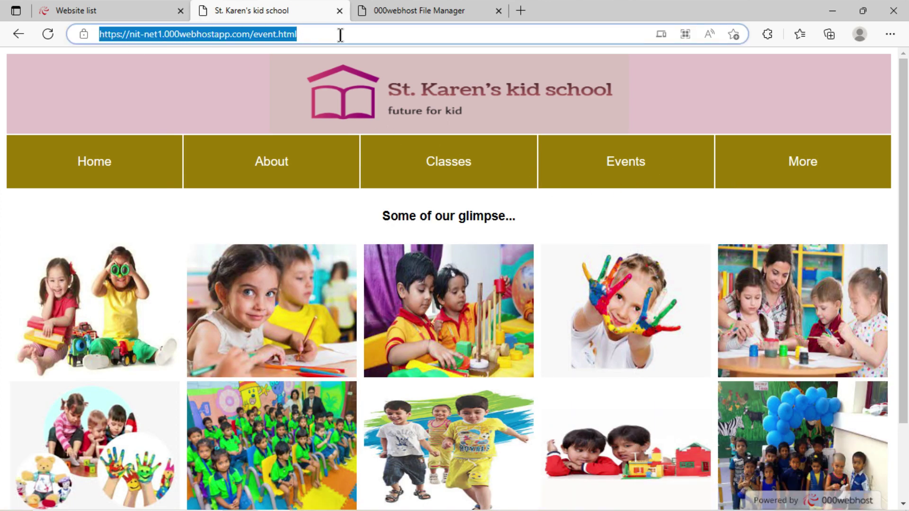